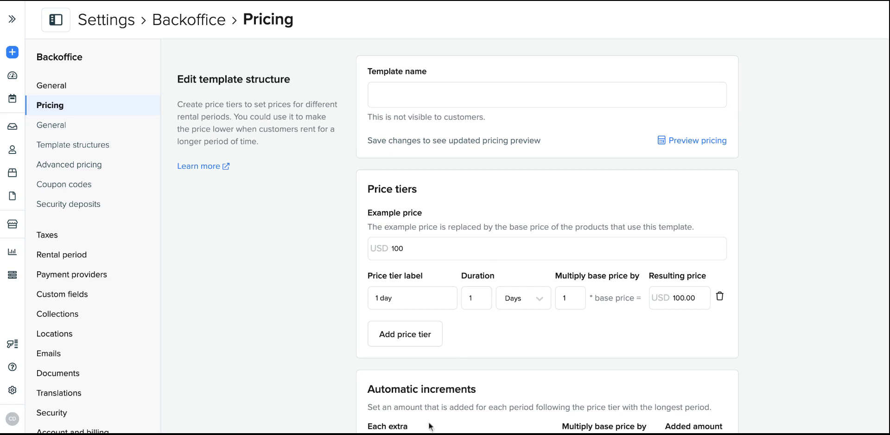
Paste 'Dining Tables - Daily Discount' as the template name and append '20%' at the end
{"action": "scroll", "coordinate": [382, 132], "scroll_direction": "down", "scroll_amount": 1}
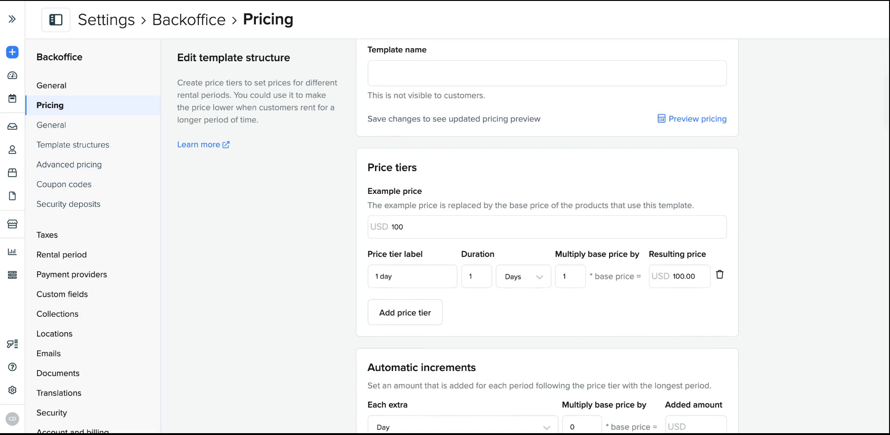
{"action": "left_click", "coordinate": [431, 66]}
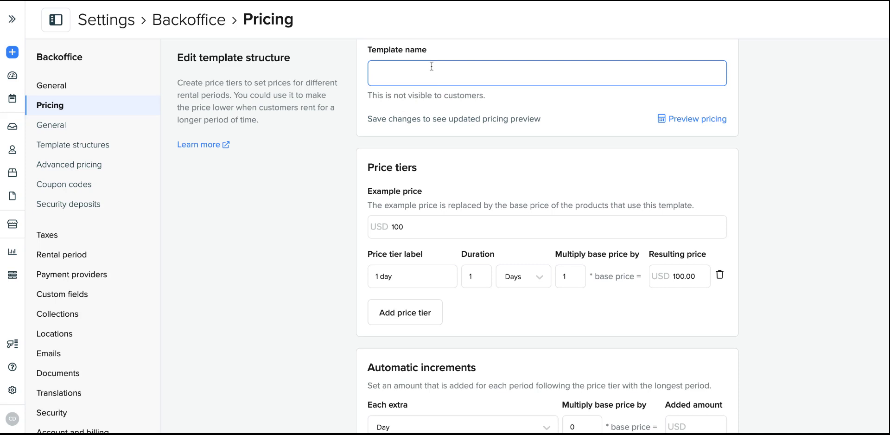
{"action": "type", "text": "Dining Tables - Daily Discount"}
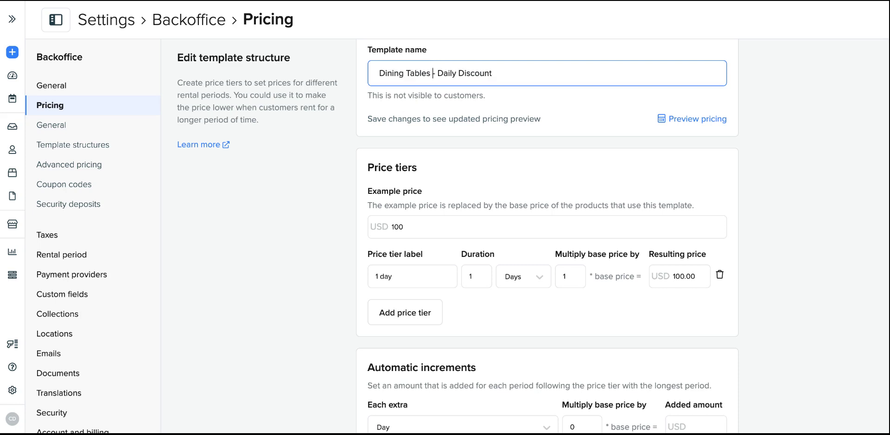
{"action": "left_click_drag", "start_coordinate": [432, 73], "coordinate": [377, 74]}
{"action": "left_click", "coordinate": [306, 154]}
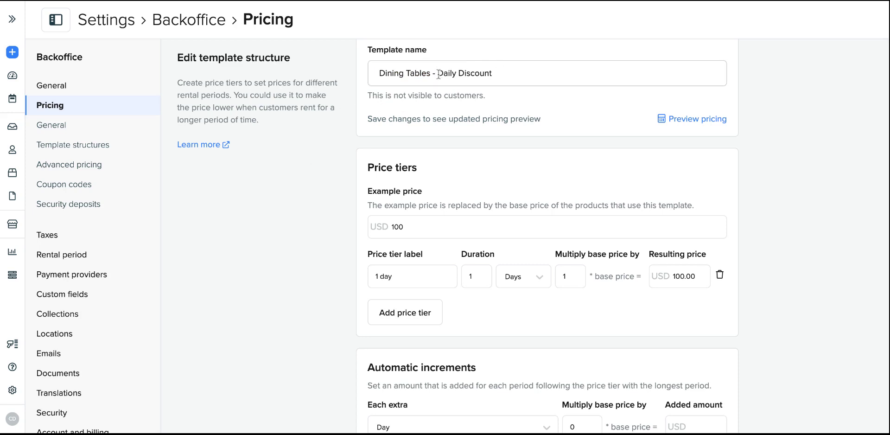
{"action": "left_click_drag", "start_coordinate": [438, 73], "coordinate": [492, 73]}
{"action": "left_click", "coordinate": [498, 74]}
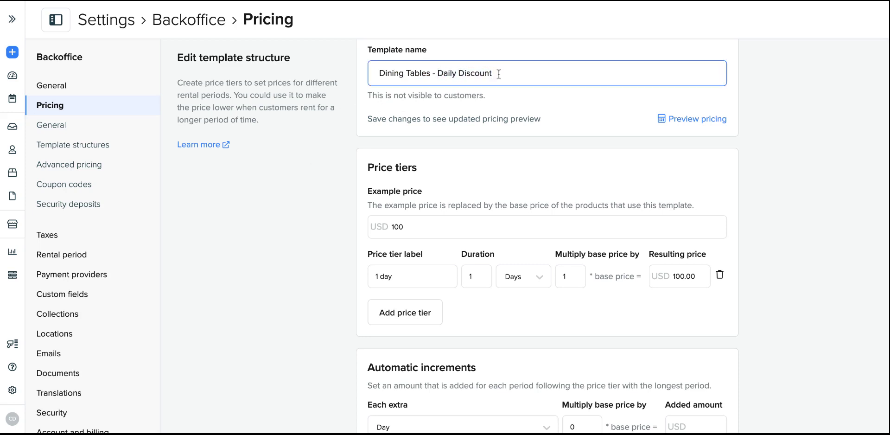
{"action": "type", "text": "20%"}
{"action": "left_click", "coordinate": [531, 166]}
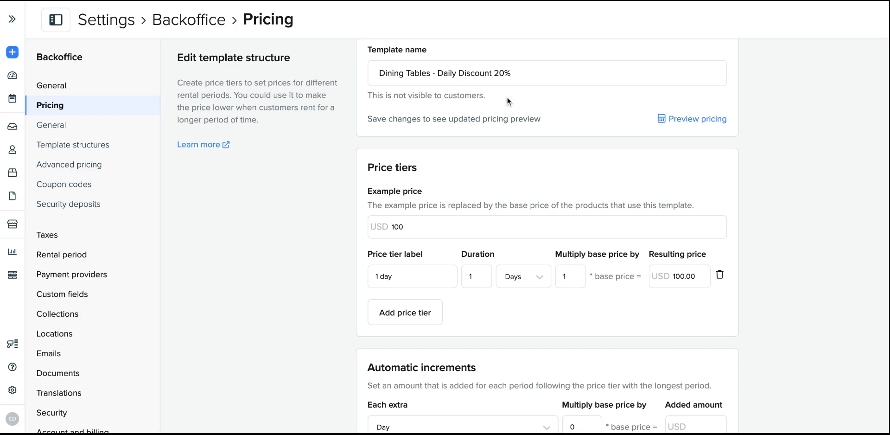
Change the example price to 50 so the 1-day tier gives USD 50.00, keeping unit Days
{"action": "left_click", "coordinate": [401, 228]}
{"action": "double_click", "coordinate": [401, 227]}
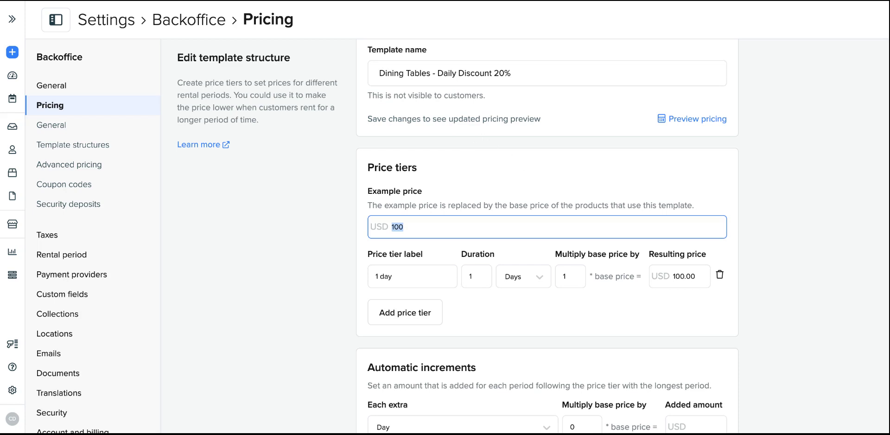
{"action": "type", "text": "50"}
{"action": "left_click", "coordinate": [509, 316]}
{"action": "left_click", "coordinate": [685, 276]}
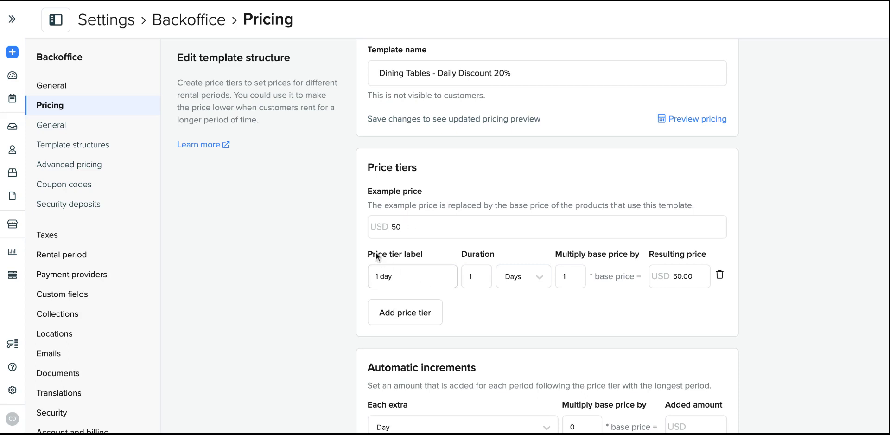
{"action": "left_click_drag", "start_coordinate": [376, 254], "coordinate": [429, 256]}
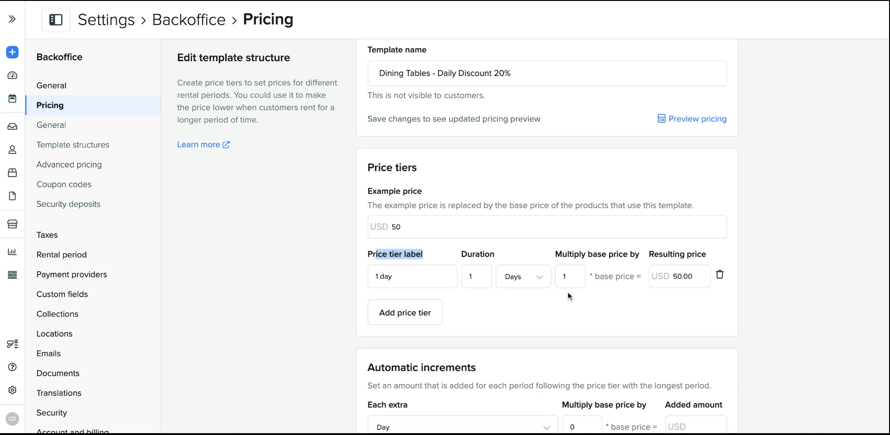
{"action": "left_click", "coordinate": [530, 274]}
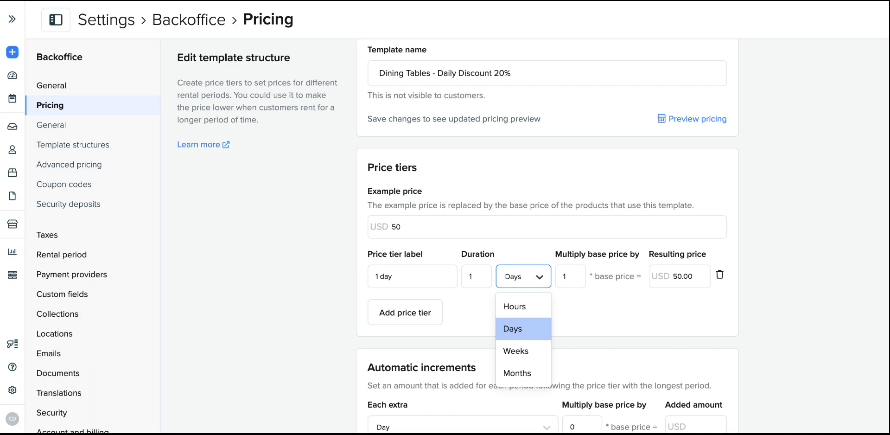
{"action": "left_click", "coordinate": [589, 309]}
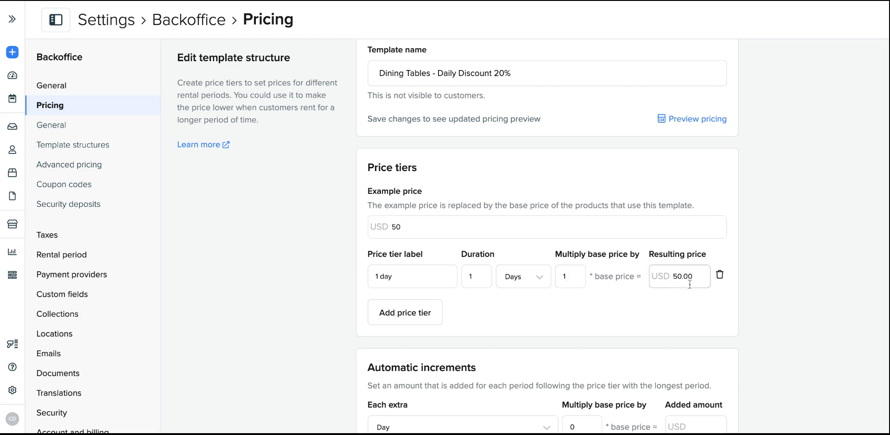
Add a second tier labelled '2 days' with duration 2 and multiplier 1.6
{"action": "scroll", "coordinate": [507, 308], "scroll_direction": "down", "scroll_amount": 1}
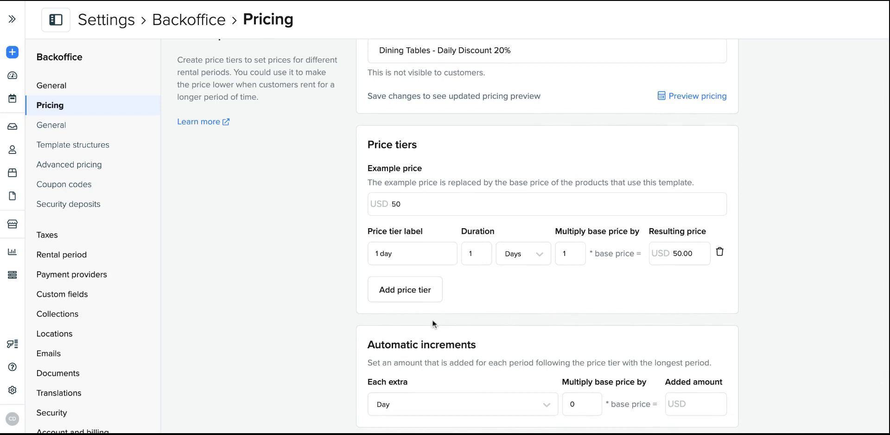
{"action": "left_click", "coordinate": [416, 295]}
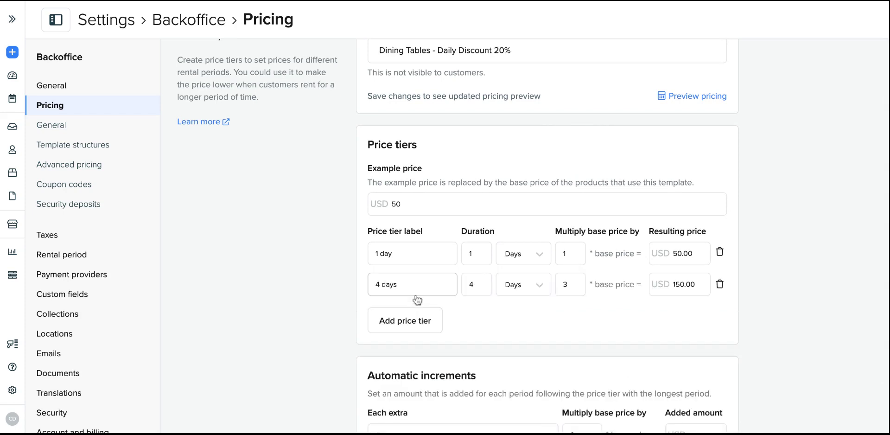
{"action": "left_click", "coordinate": [380, 284]}
{"action": "key", "text": "BackSpace"}
{"action": "key", "text": "BackSpace"}
{"action": "type", "text": "2"}
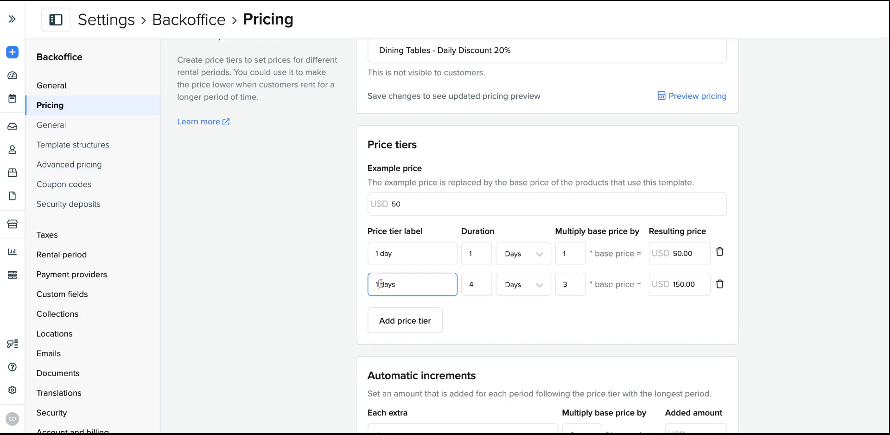
{"action": "left_click", "coordinate": [477, 286]}
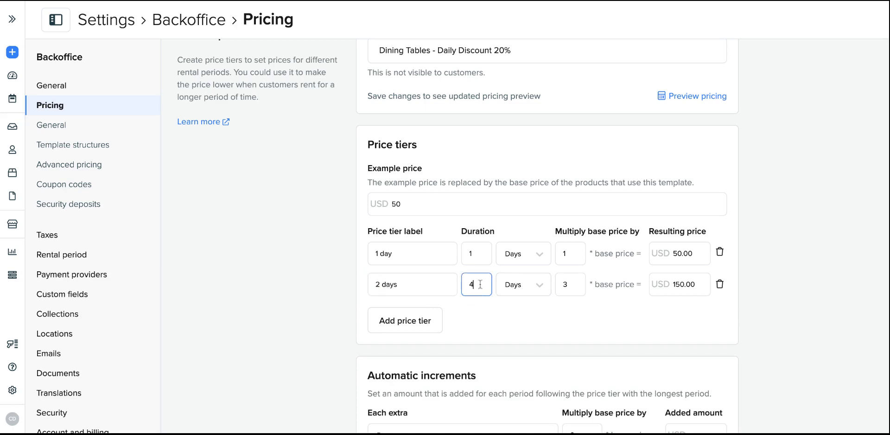
{"action": "type", "text": "2"}
{"action": "left_click", "coordinate": [572, 283]}
{"action": "key", "text": "BackSpace"}
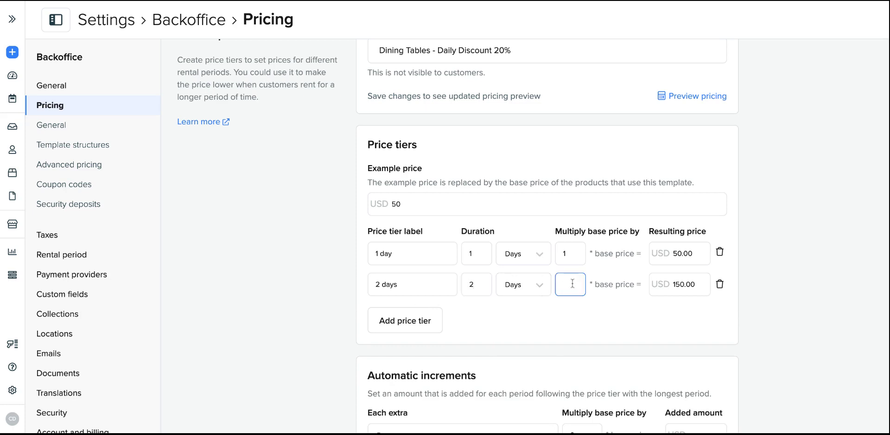
{"action": "type", "text": "1.6"}
{"action": "left_click", "coordinate": [602, 321]}
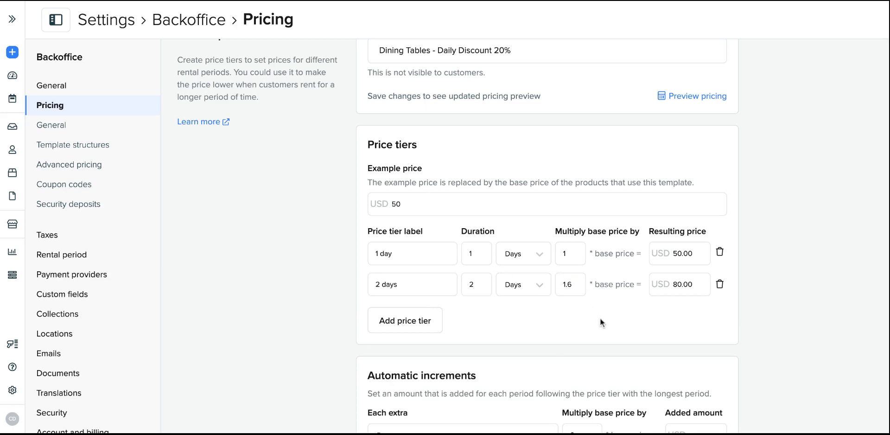
Correct the second tier's resulting price to 80.00
{"action": "double_click", "coordinate": [677, 285]}
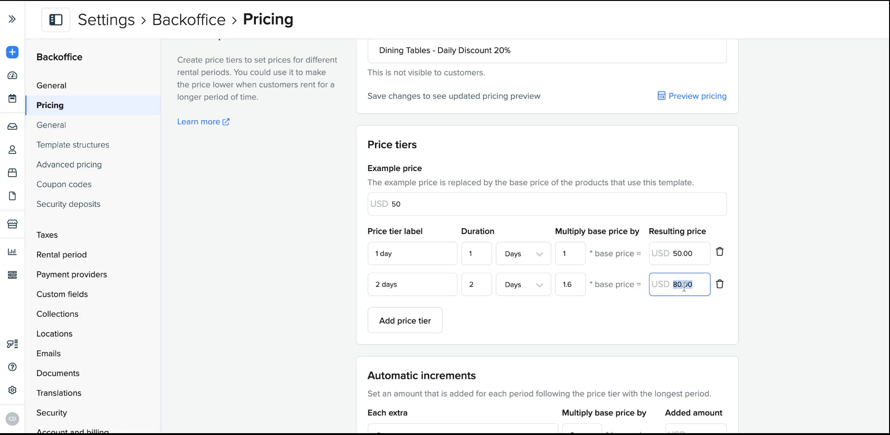
{"action": "double_click", "coordinate": [575, 284]}
{"action": "key", "text": "BackSpace"}
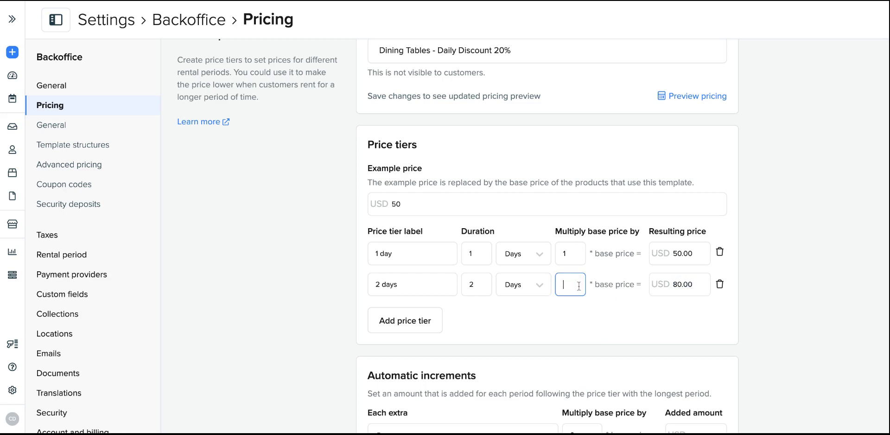
{"action": "left_click_drag", "start_coordinate": [673, 285], "coordinate": [680, 285]}
{"action": "type", "text": "80aN"}
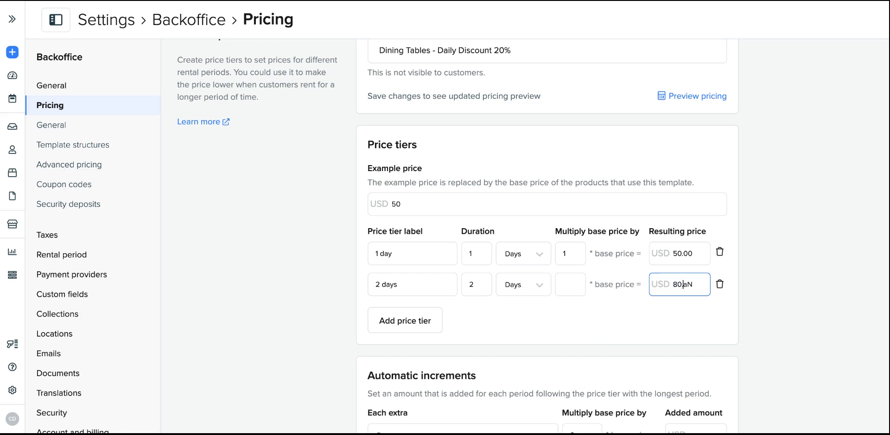
{"action": "key", "text": "BackSpace"}
{"action": "key", "text": "Delete"}
{"action": "type", "text": "000"}
{"action": "key", "text": "BackSpace"}
{"action": "left_click", "coordinate": [618, 319]}
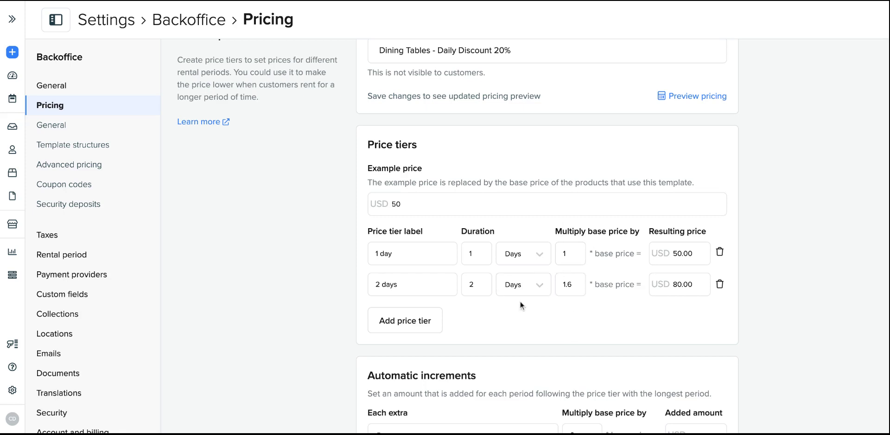
Add a third '3 days' tier and change its resulting price from 100.00 to 120.00 (multiplier 2.4)
{"action": "left_click", "coordinate": [422, 333]}
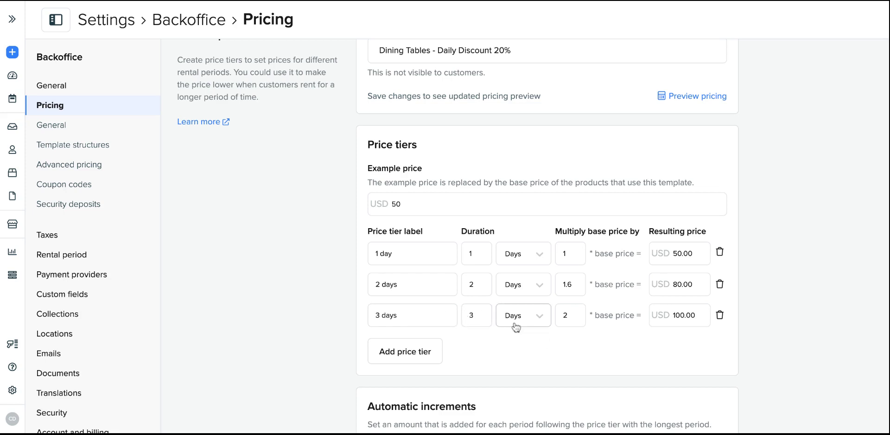
{"action": "double_click", "coordinate": [681, 315]}
{"action": "left_click", "coordinate": [680, 314]}
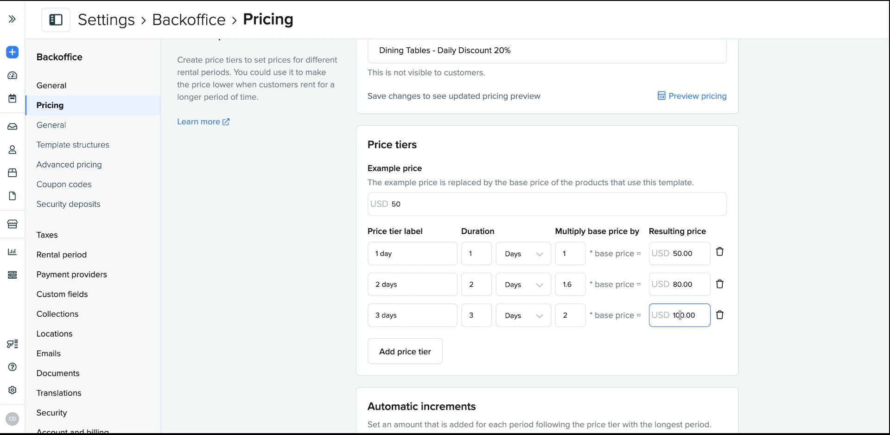
{"action": "key", "text": "BackSpace"}
{"action": "type", "text": "2"}
{"action": "left_click", "coordinate": [671, 335]}
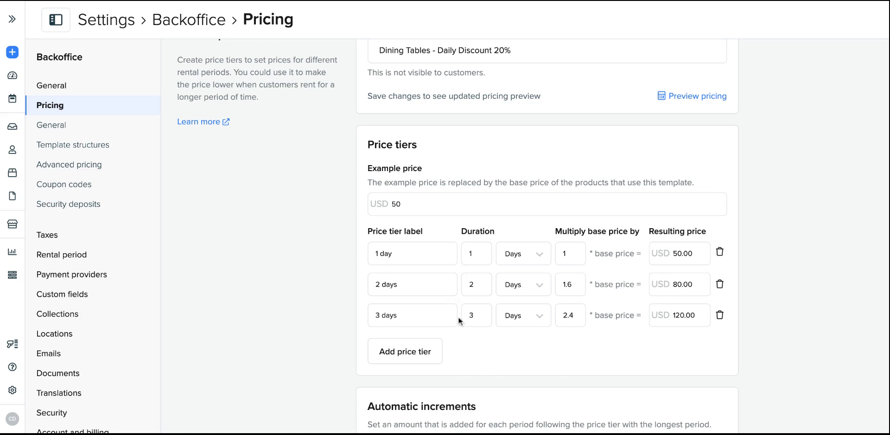
Set the automatic increment to add 30 (0.6×) per extra day and save the template
{"action": "scroll", "coordinate": [515, 345], "scroll_direction": "down", "scroll_amount": 1}
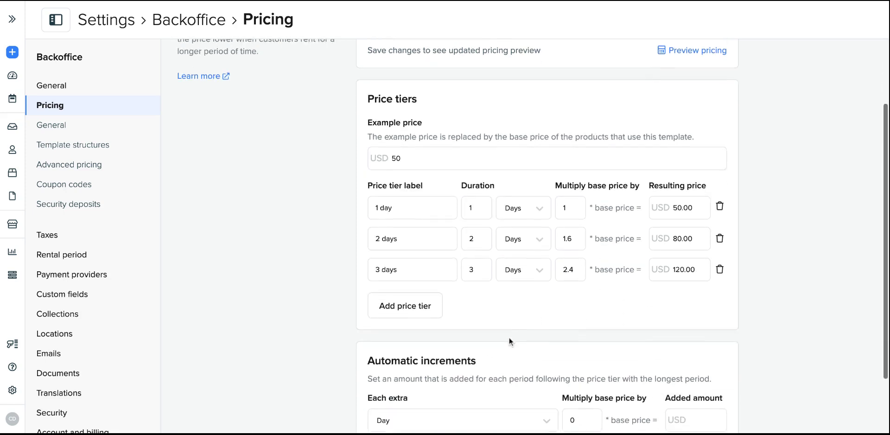
{"action": "scroll", "coordinate": [473, 335], "scroll_direction": "down", "scroll_amount": 1}
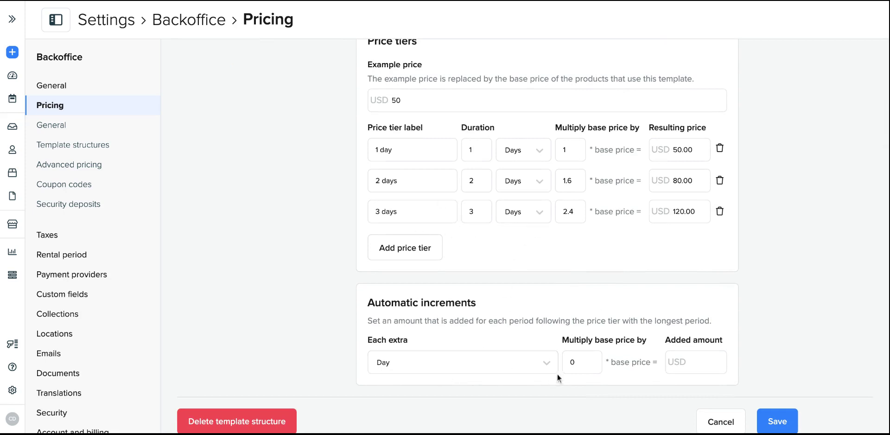
{"action": "left_click", "coordinate": [571, 361]}
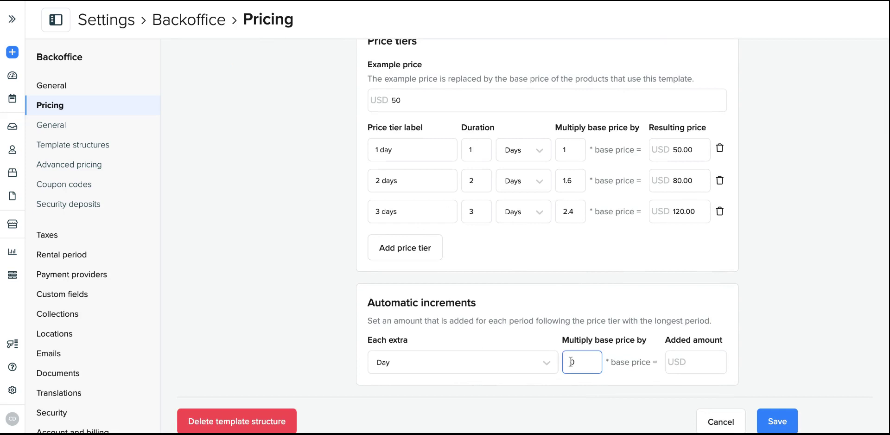
{"action": "left_click", "coordinate": [686, 366]}
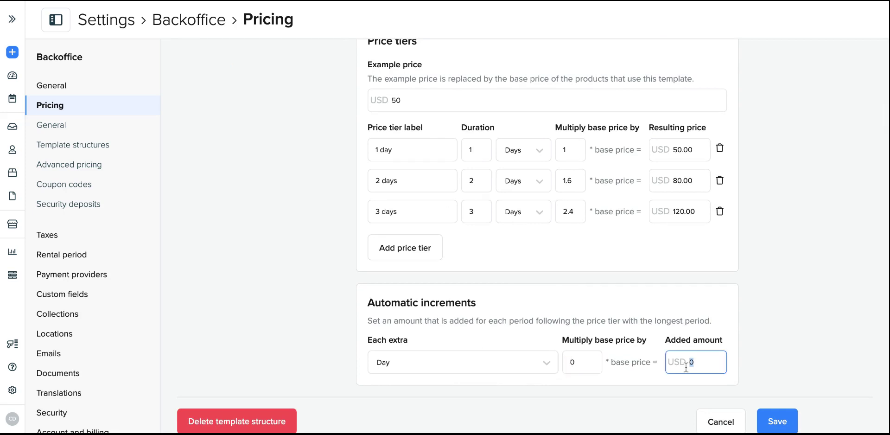
{"action": "type", "text": "0"}
{"action": "type", "text": "30"}
{"action": "left_click", "coordinate": [644, 284]}
{"action": "left_click", "coordinate": [791, 423]}
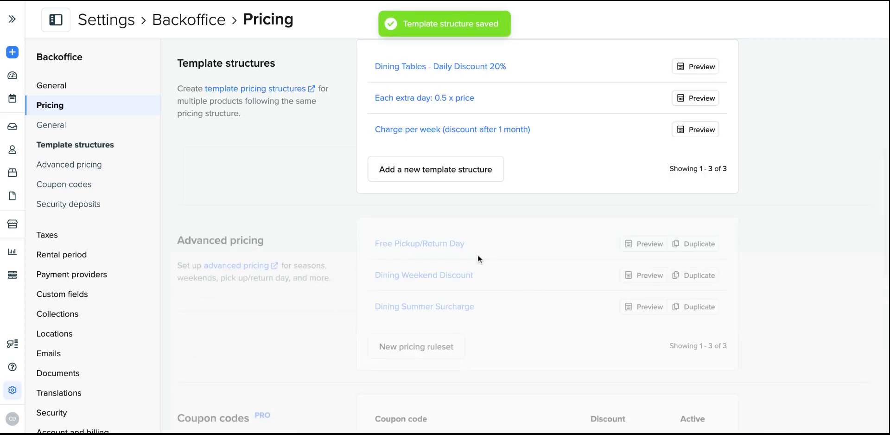
Switch the Wooden Wedding Dining Table's pricing to a pricing structure
{"action": "left_click", "coordinate": [12, 174]}
{"action": "left_click", "coordinate": [302, 188]}
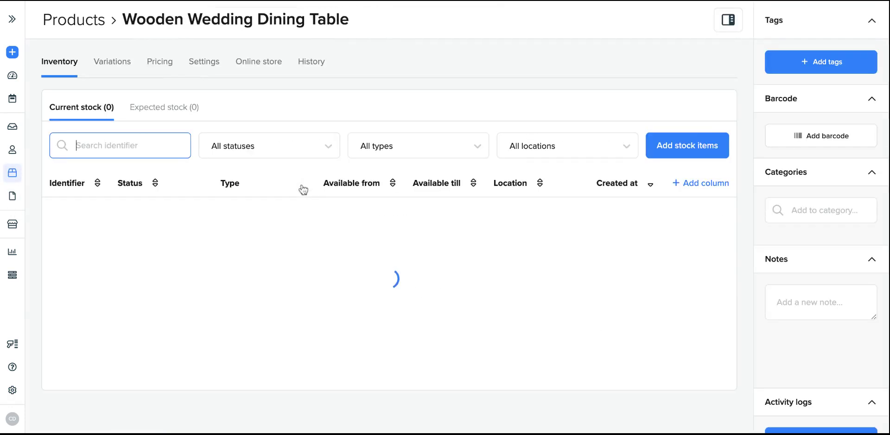
{"action": "left_click", "coordinate": [165, 70]}
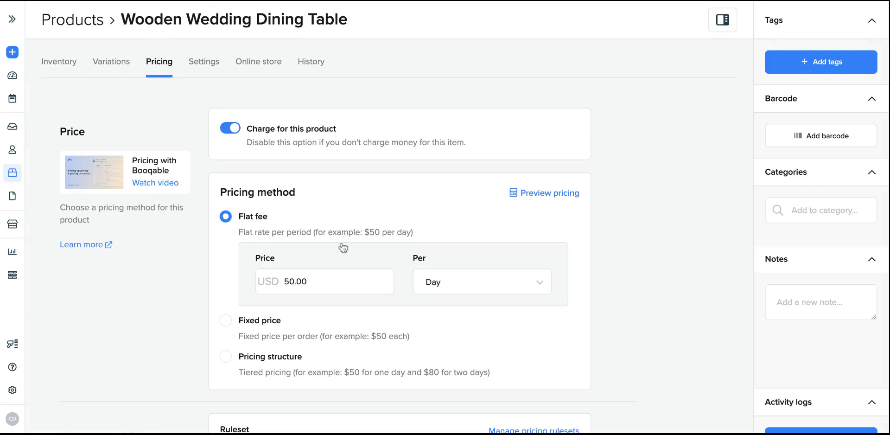
{"action": "scroll", "coordinate": [340, 250], "scroll_direction": "down", "scroll_amount": 2}
{"action": "left_click", "coordinate": [271, 292]}
Choose the Dining Tables - Daily Discount 20% template, set base price 50.00, and save
{"action": "scroll", "coordinate": [391, 314], "scroll_direction": "down", "scroll_amount": 3}
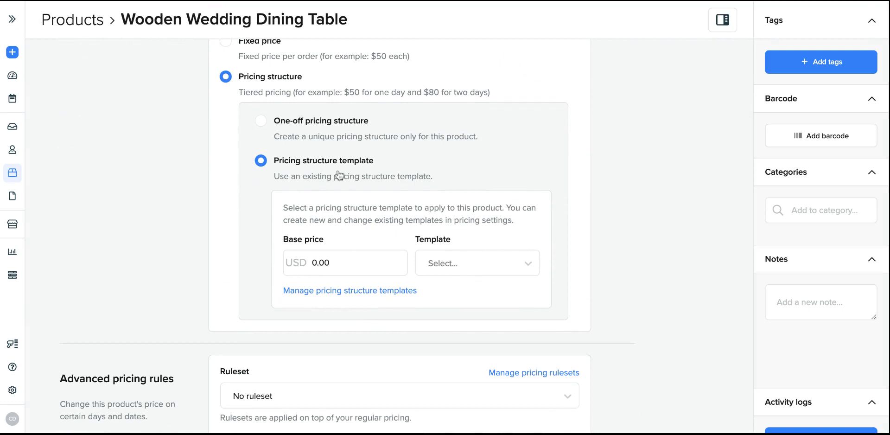
{"action": "left_click", "coordinate": [455, 268]}
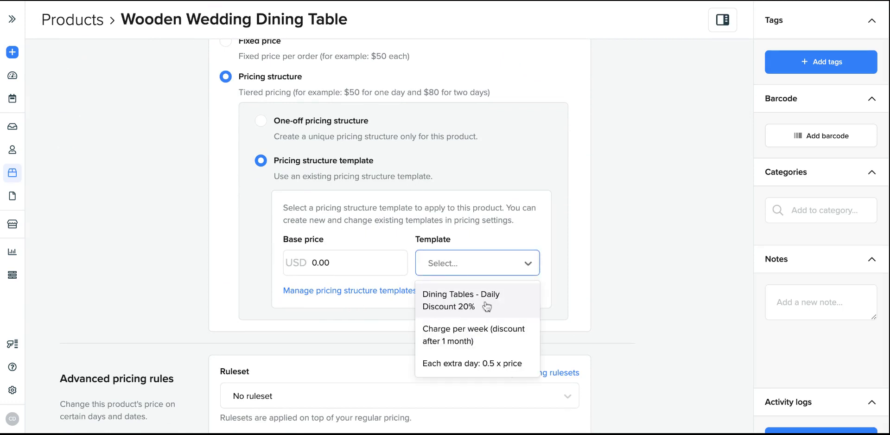
{"action": "left_click", "coordinate": [486, 306]}
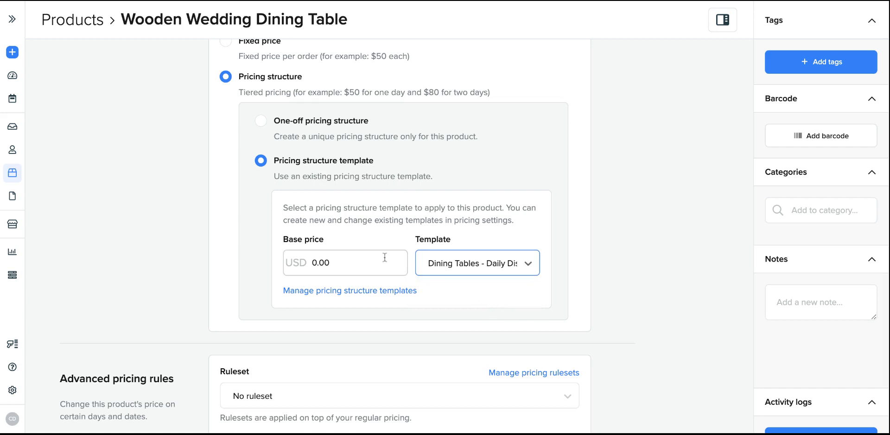
{"action": "left_click", "coordinate": [316, 261]}
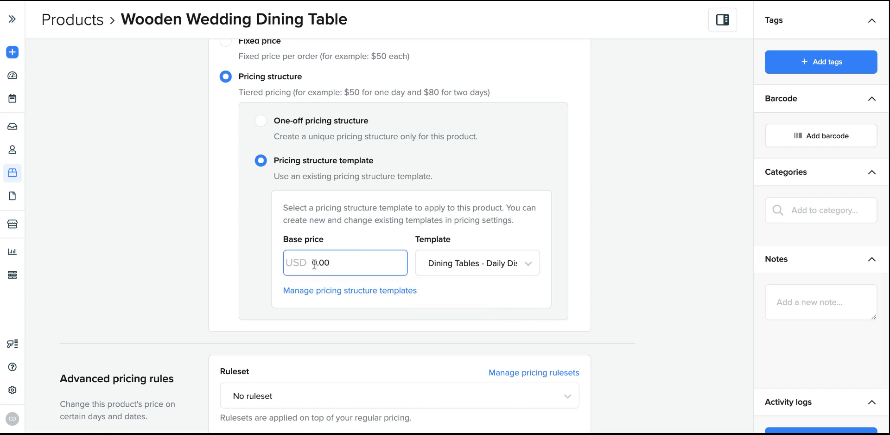
{"action": "type", "text": "5"}
{"action": "scroll", "coordinate": [464, 309], "scroll_direction": "down", "scroll_amount": 10}
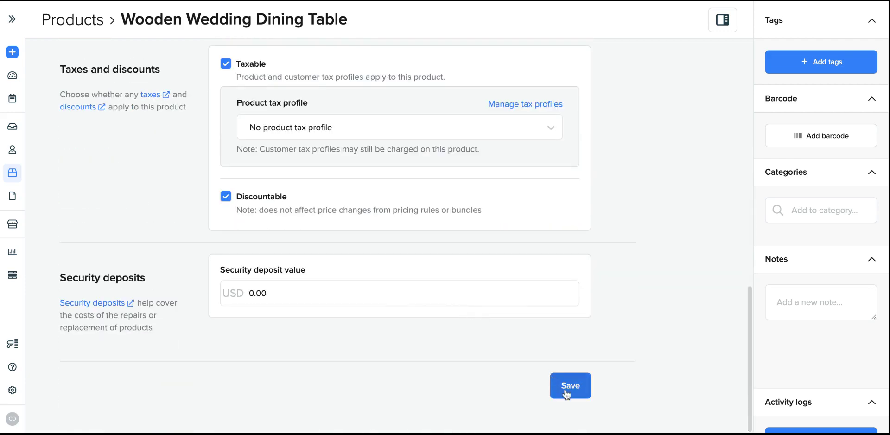
{"action": "left_click", "coordinate": [567, 394]}
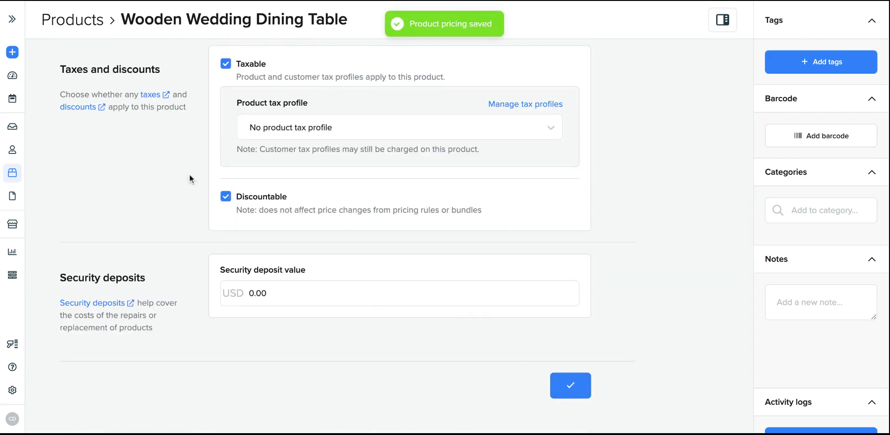
{"action": "left_click", "coordinate": [12, 173]}
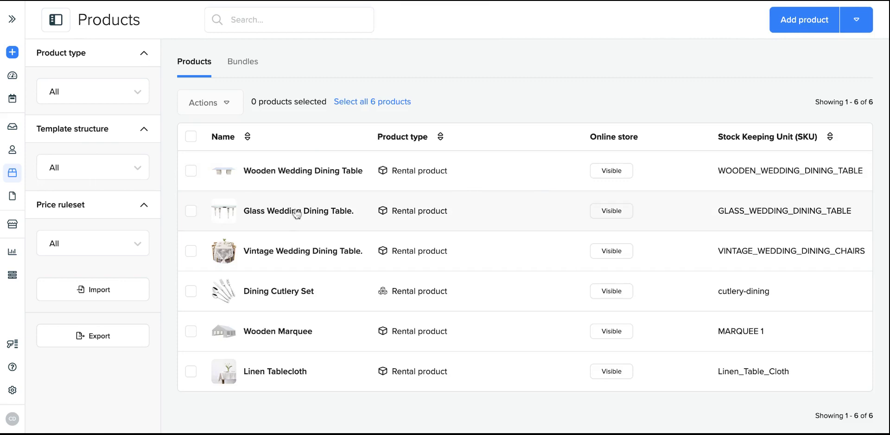
Switch the Glass Wedding Dining Table to the Dining Tables - Daily Discount 20% template
{"action": "left_click", "coordinate": [294, 211]}
{"action": "left_click", "coordinate": [158, 63]}
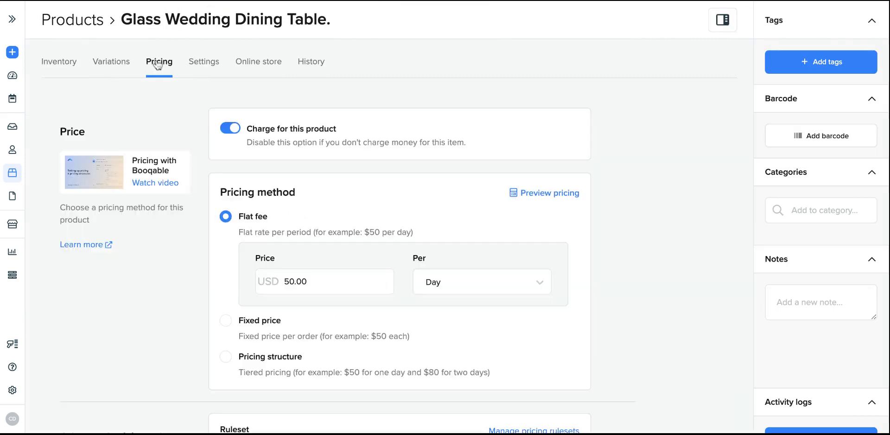
{"action": "left_click", "coordinate": [269, 377]}
{"action": "scroll", "coordinate": [397, 314], "scroll_direction": "down", "scroll_amount": 3}
{"action": "left_click", "coordinate": [444, 309]}
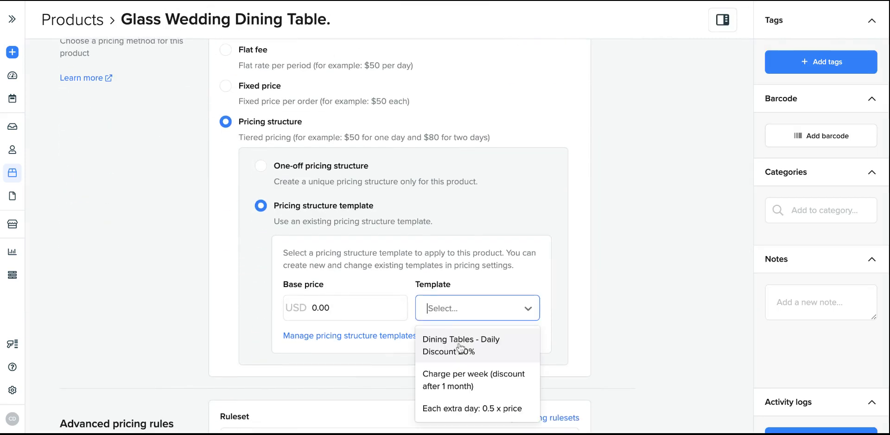
{"action": "left_click", "coordinate": [463, 351]}
Set the glass table's base price to 80.00 and save its pricing
{"action": "left_click", "coordinate": [314, 307]}
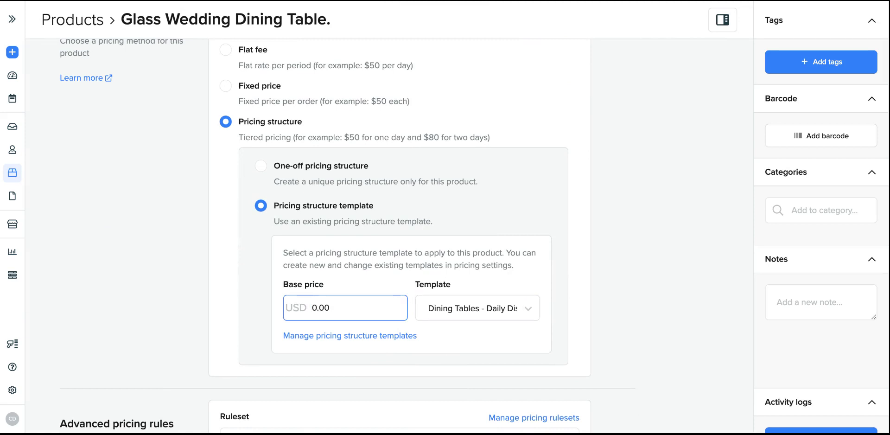
{"action": "type", "text": "8"}
{"action": "left_click", "coordinate": [552, 230]}
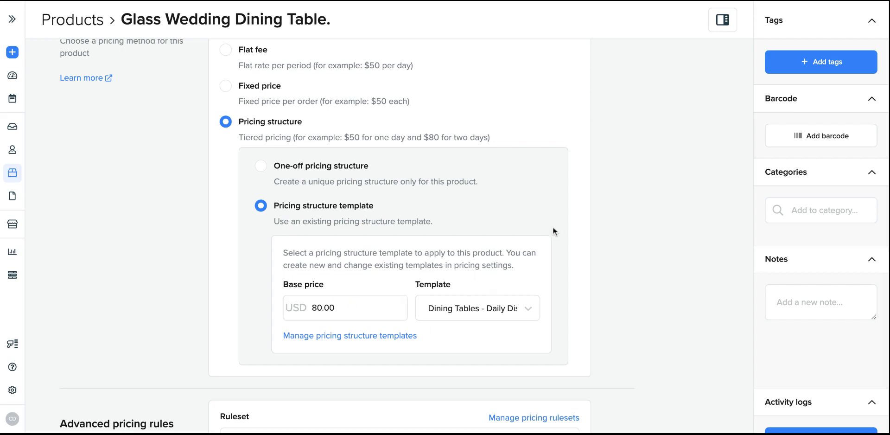
{"action": "scroll", "coordinate": [512, 232], "scroll_direction": "down", "scroll_amount": 10}
{"action": "left_click", "coordinate": [578, 397]}
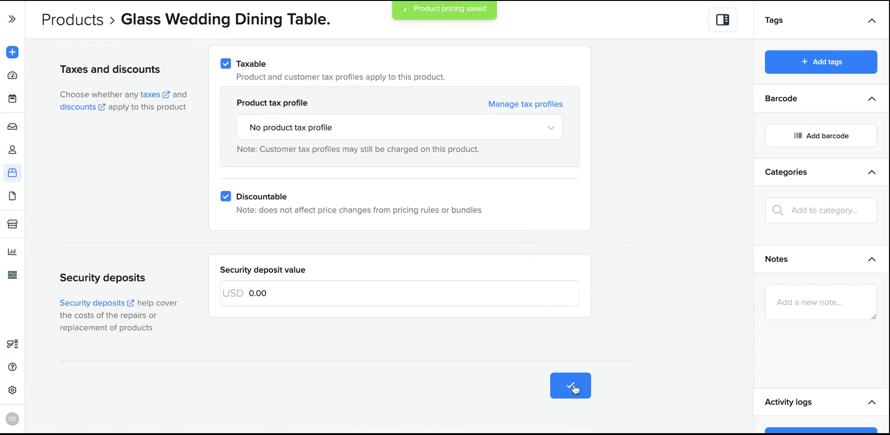
{"action": "left_click", "coordinate": [12, 173]}
Switch the Vintage Wedding Dining Table's pricing to a structure template and select its base price field
{"action": "left_click", "coordinate": [278, 251]}
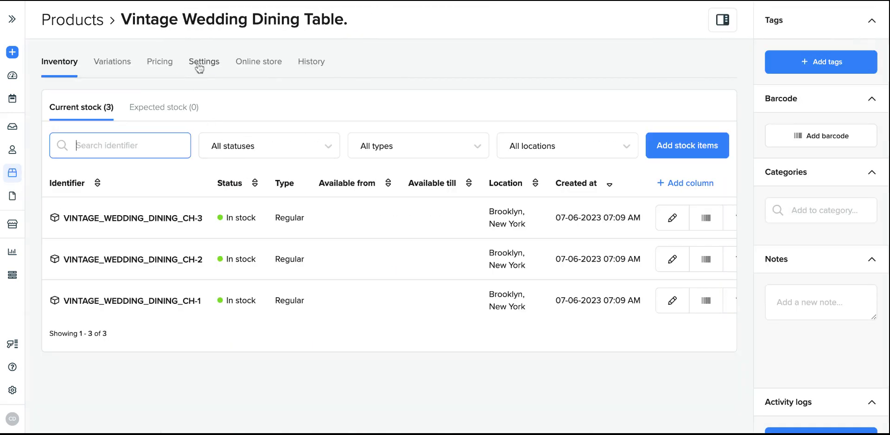
{"action": "left_click", "coordinate": [162, 62]}
{"action": "scroll", "coordinate": [357, 235], "scroll_direction": "down", "scroll_amount": 2}
{"action": "left_click", "coordinate": [250, 280]}
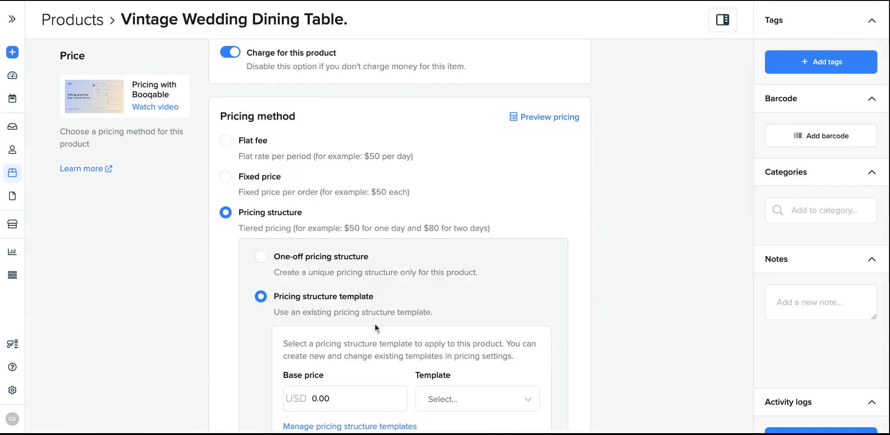
{"action": "scroll", "coordinate": [374, 323], "scroll_direction": "down", "scroll_amount": 2}
{"action": "left_click", "coordinate": [311, 307]}
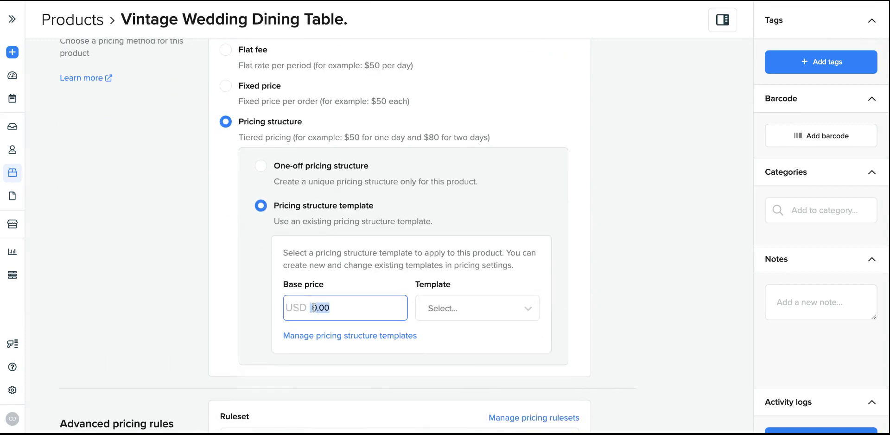